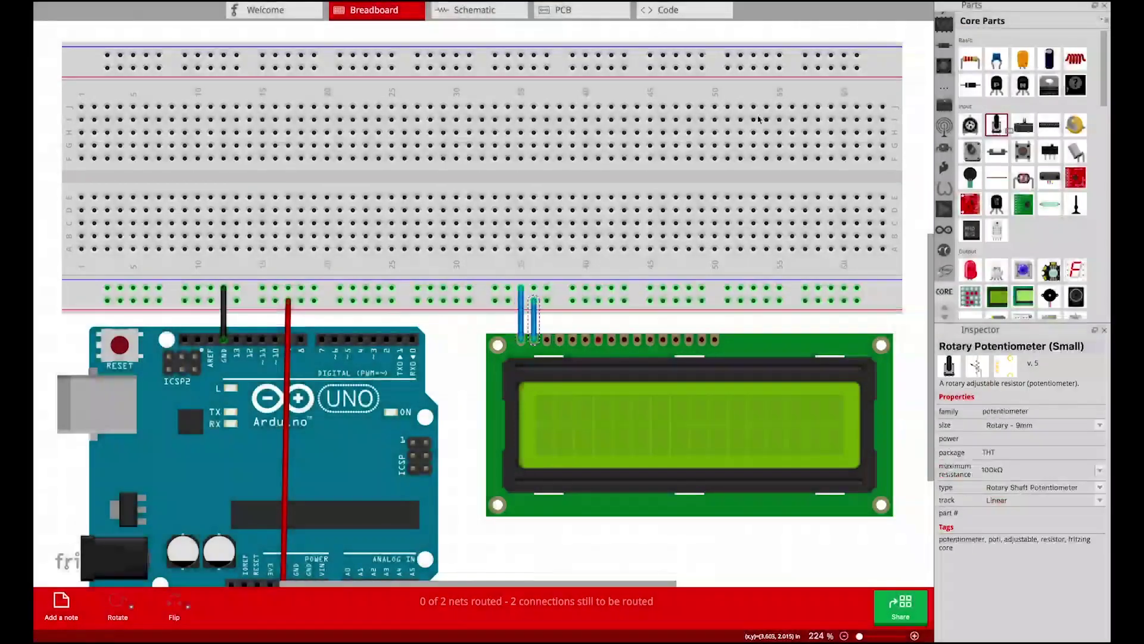
- Wire the potentiometer to the LCD and the rail, and route LCD wires to pins 8 and 10 with bends
drag(548, 158, 301, 249)
drag(429, 295, 560, 249)
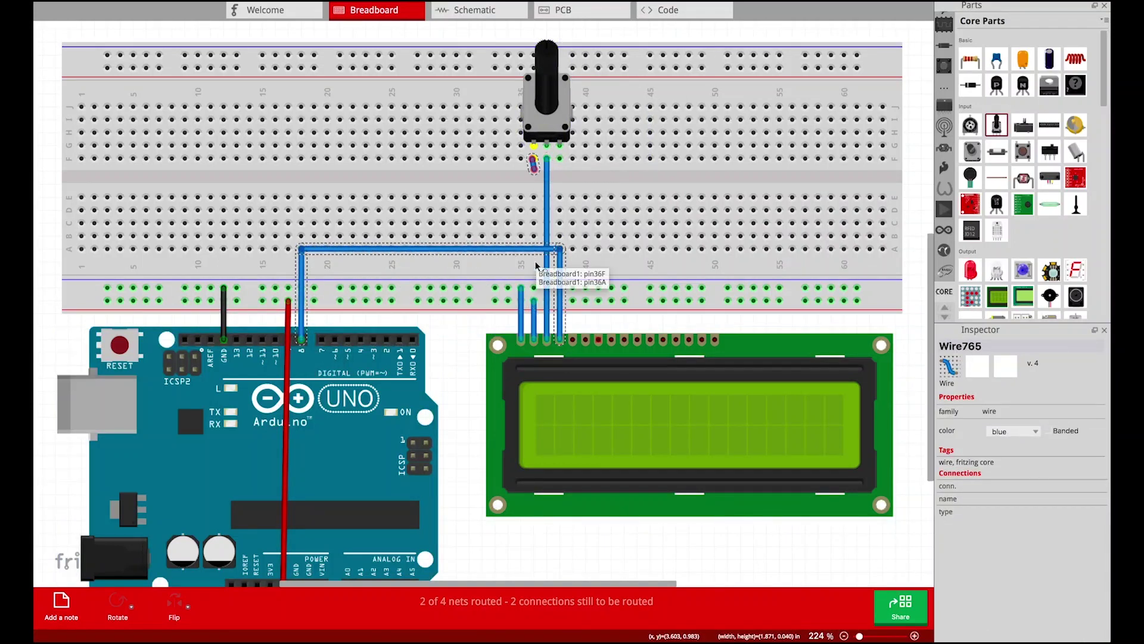
mouse_move(533, 158)
mouse_down()
mouse_move(533, 289)
mouse_move(593, 331)
mouse_move(586, 300)
mouse_move(573, 339)
mouse_move(383, 294)
mouse_move(274, 340)
mouse_up()
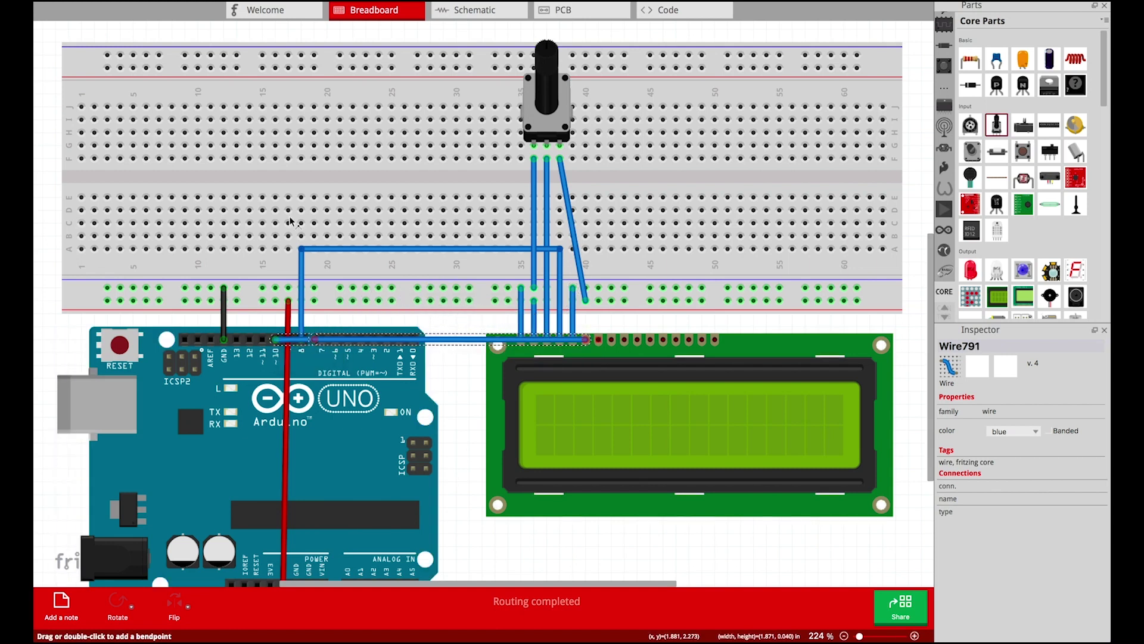
drag(430, 339, 274, 237)
drag(396, 273, 586, 237)
- Connect the rail, including column 49, and LCD pin DB7, then move the LCD below the breadboard
drag(726, 286, 717, 331)
drag(702, 288, 702, 338)
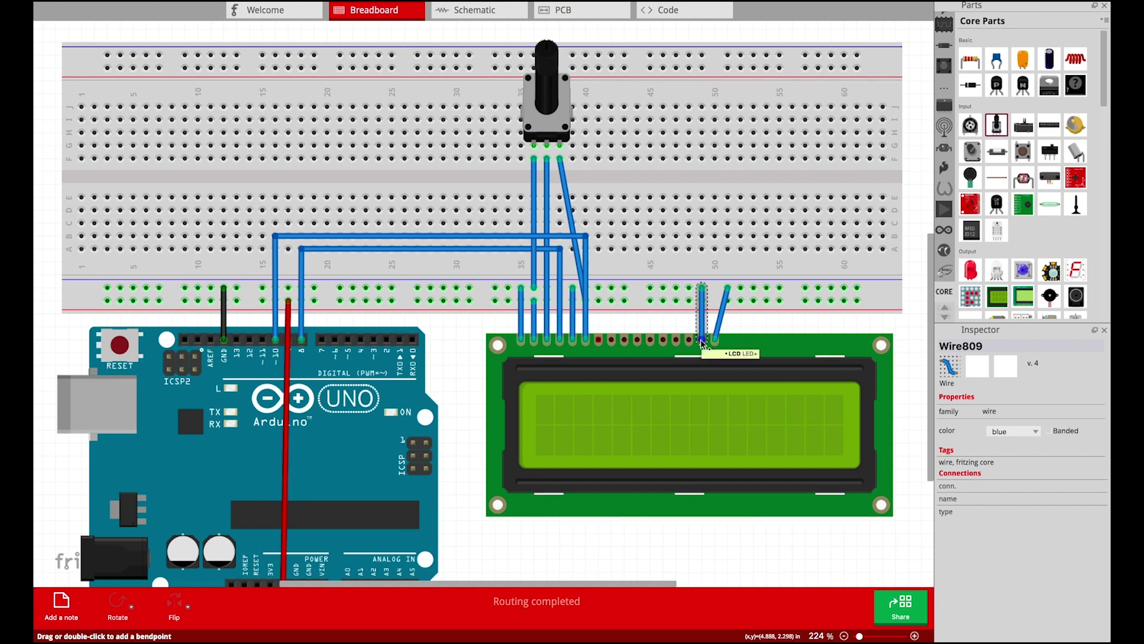
right_click(709, 352)
click(690, 341)
drag(689, 339, 587, 310)
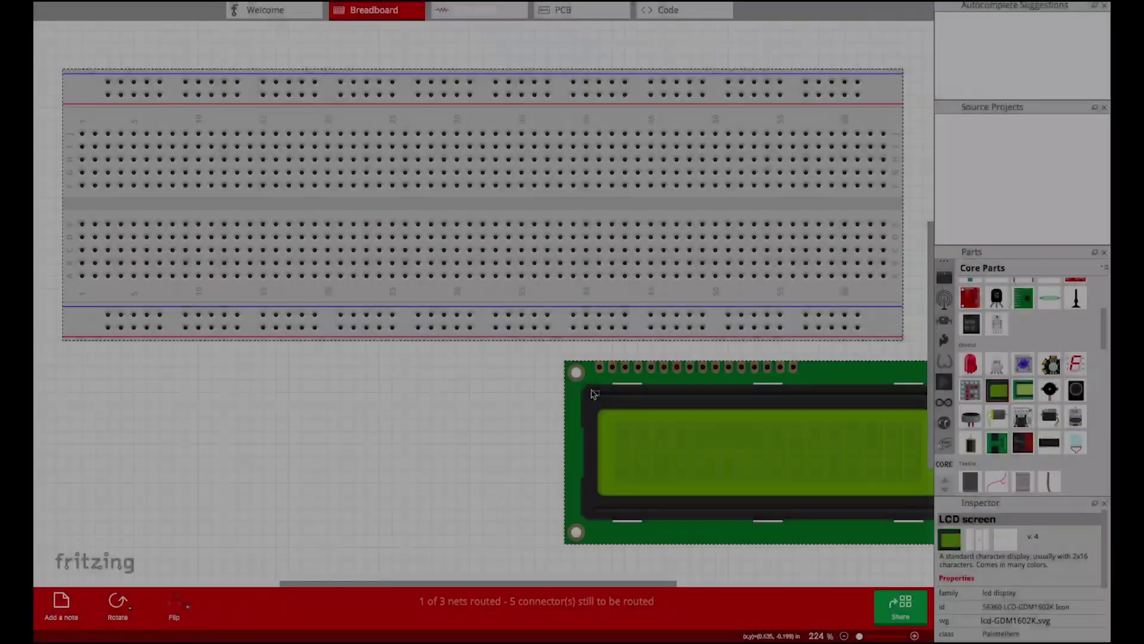
drag(645, 394, 577, 406)
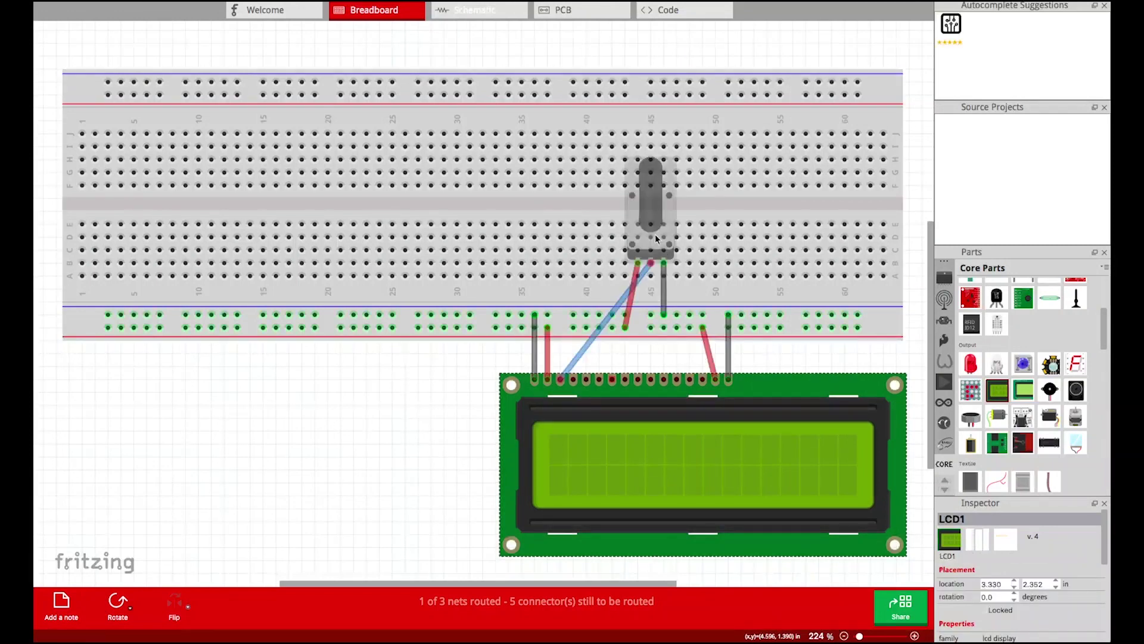
- Add the suggested Arduino Uno, apply the top wiring suggestion, then place an LM35 sensor on the breadboard
click(650, 207)
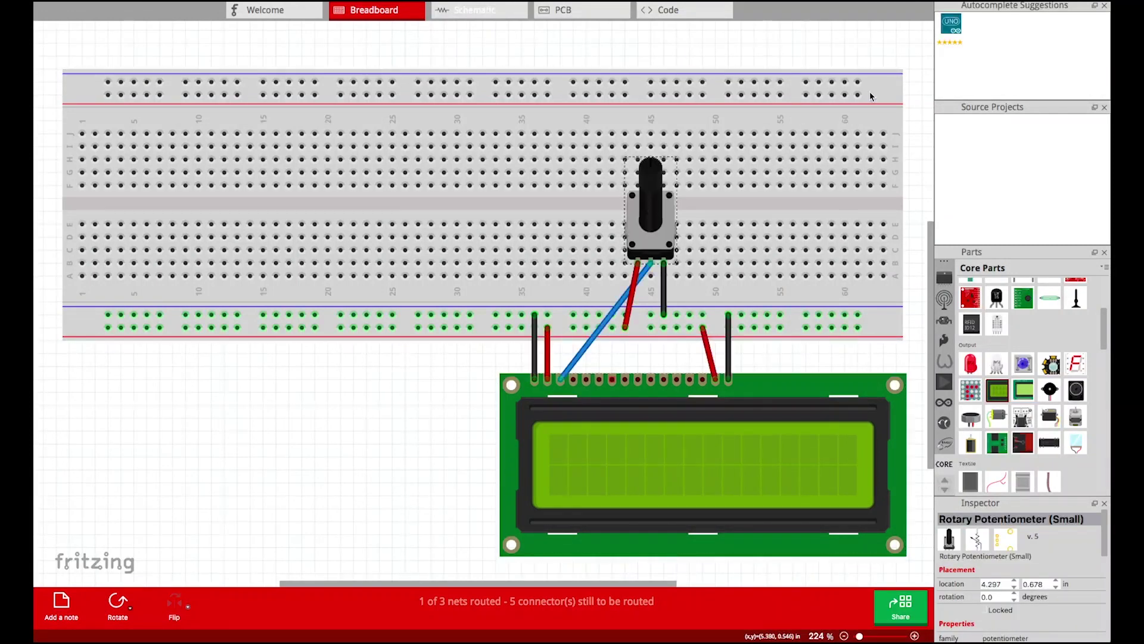
click(951, 25)
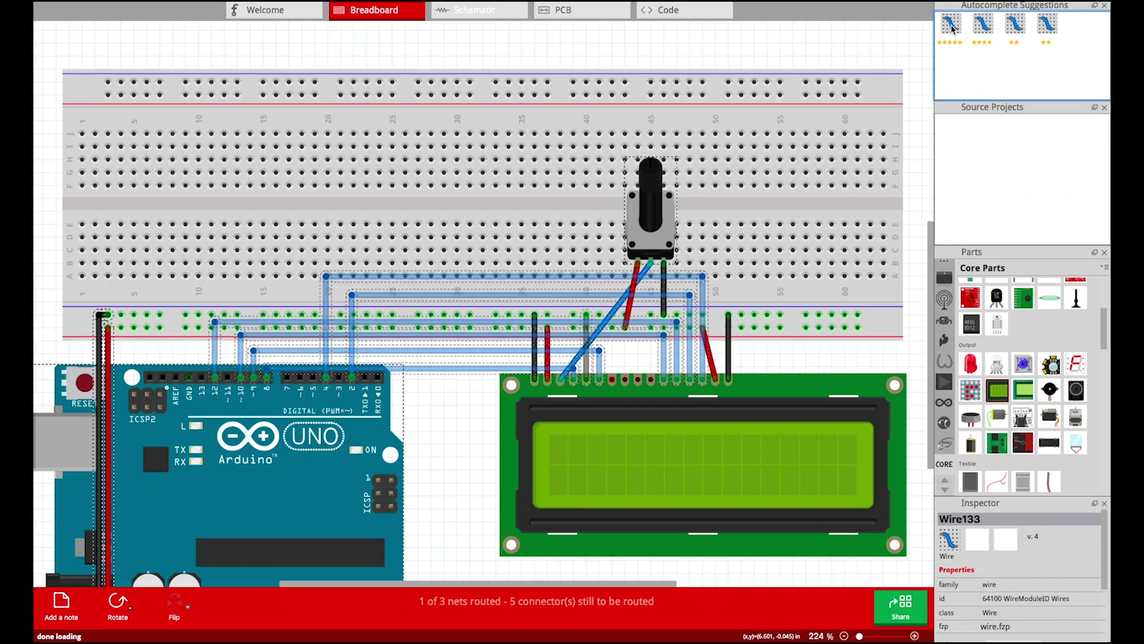
click(951, 25)
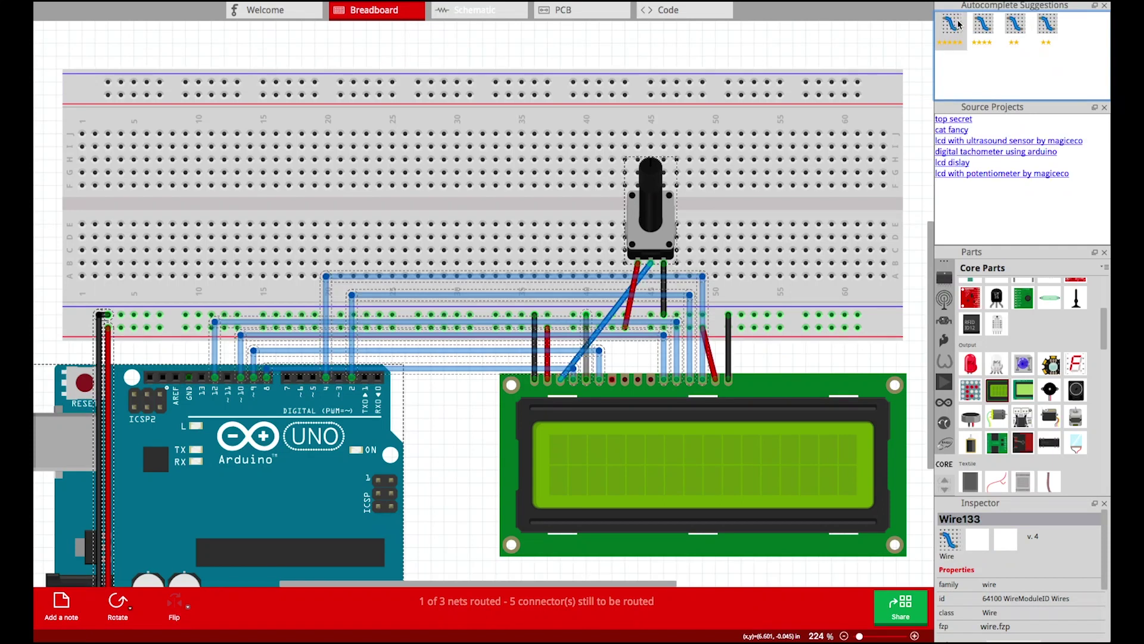
click(984, 24)
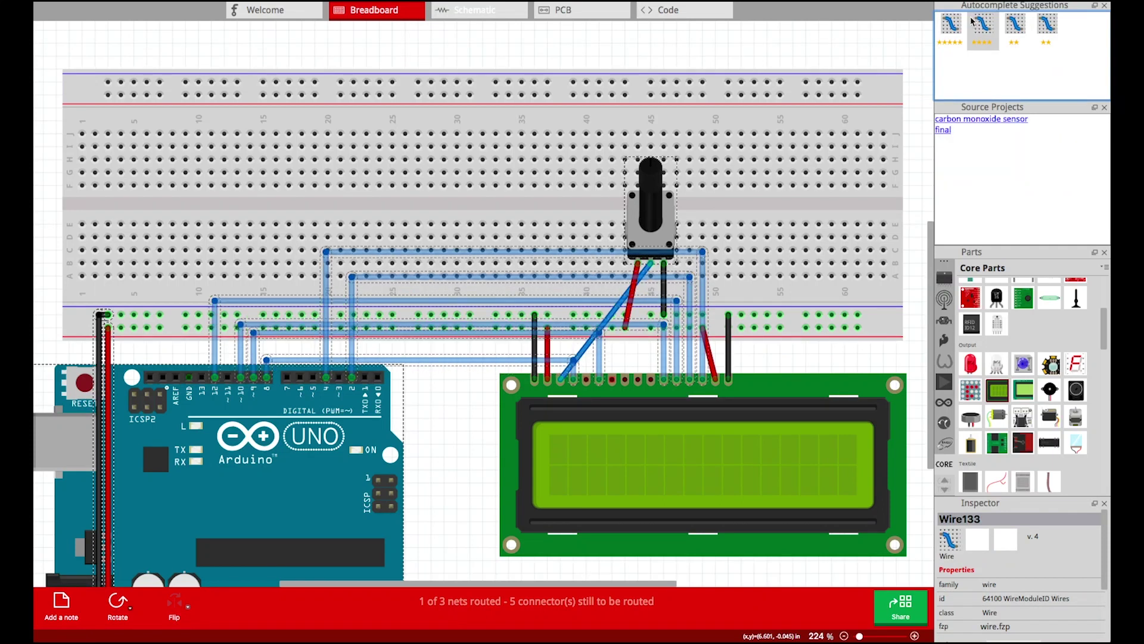
click(952, 25)
double_click(952, 25)
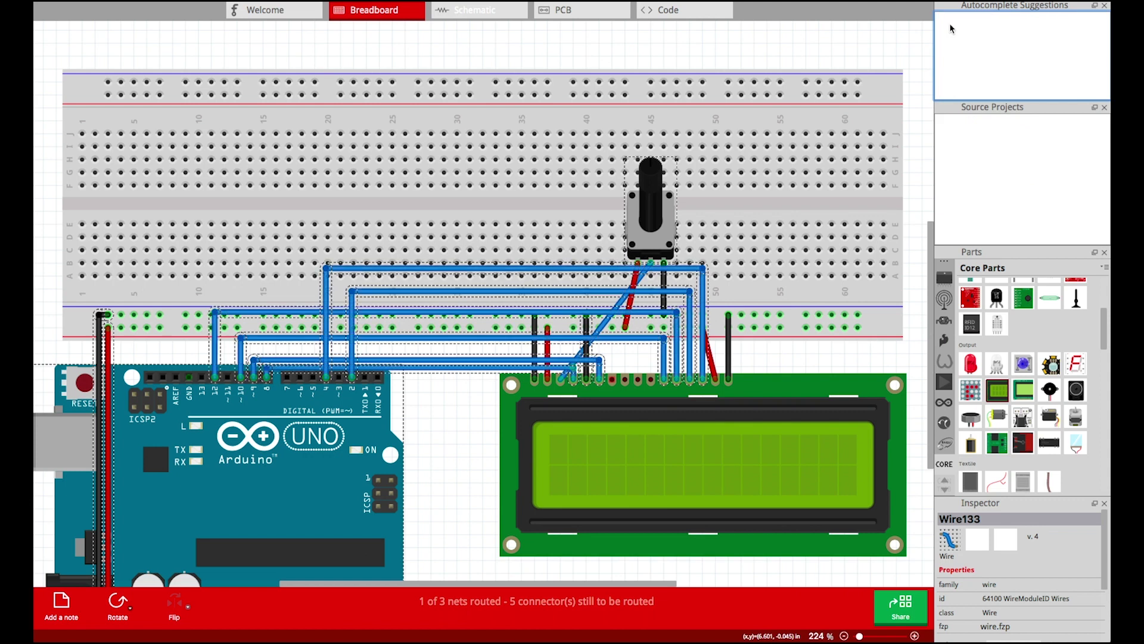
drag(996, 297, 326, 158)
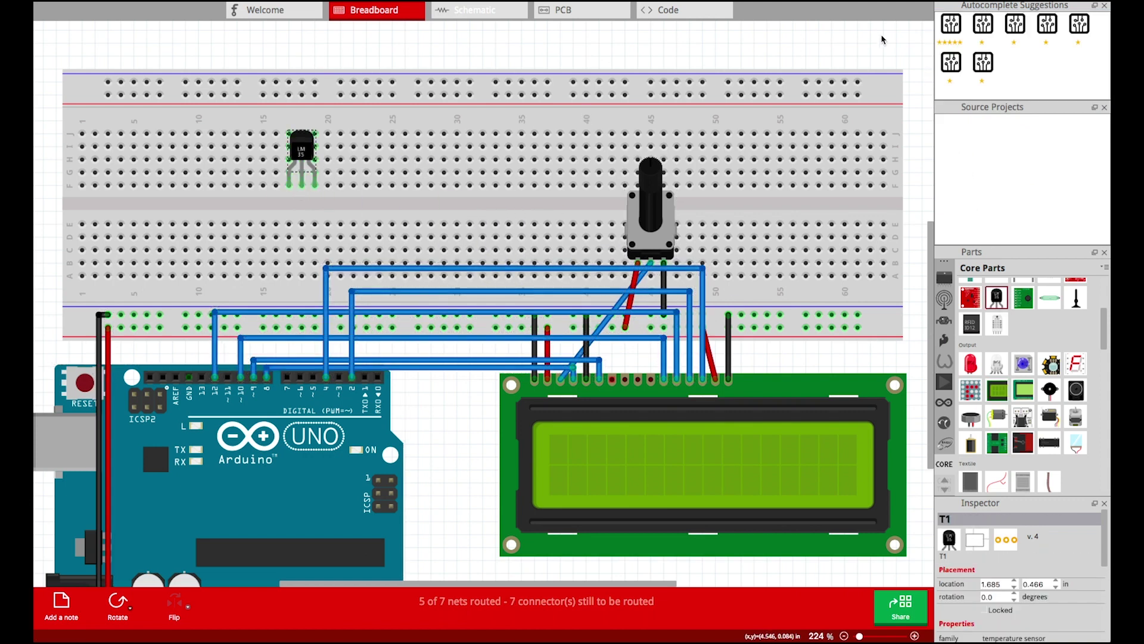
click(950, 29)
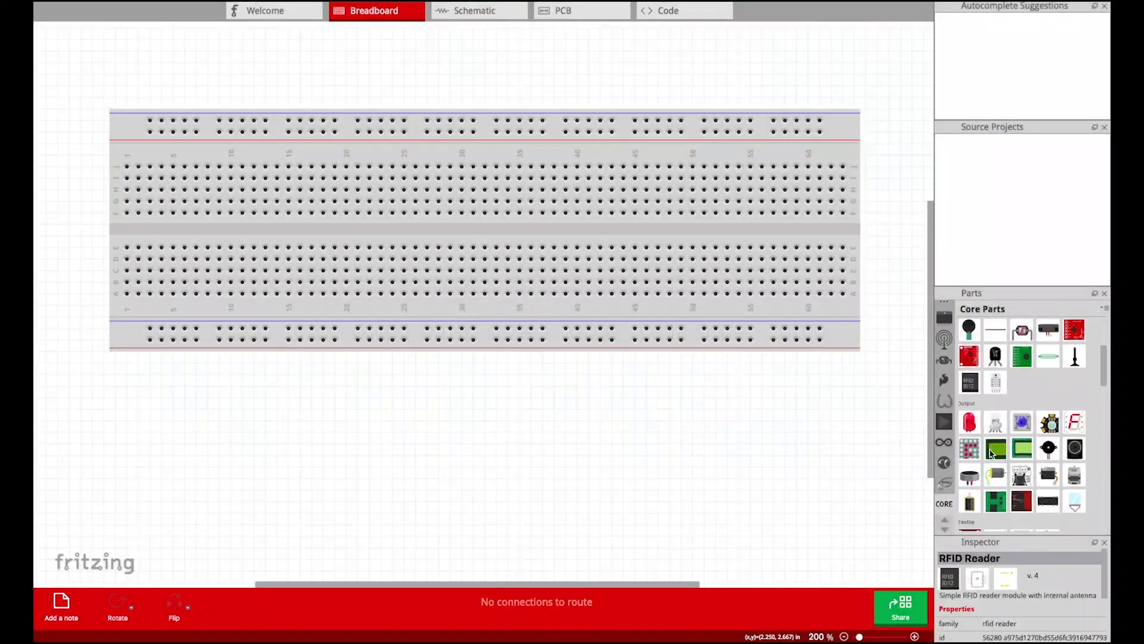
- Place a red LED on the breadboard and an LCD screen below it
drag(601, 270, 233, 273)
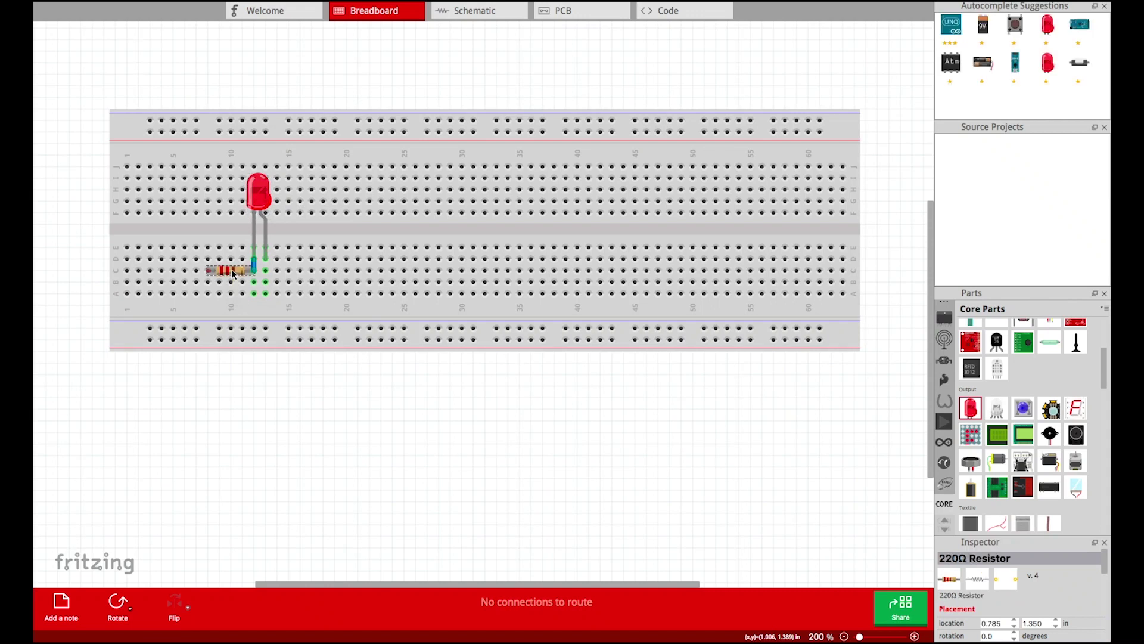
drag(997, 435, 476, 437)
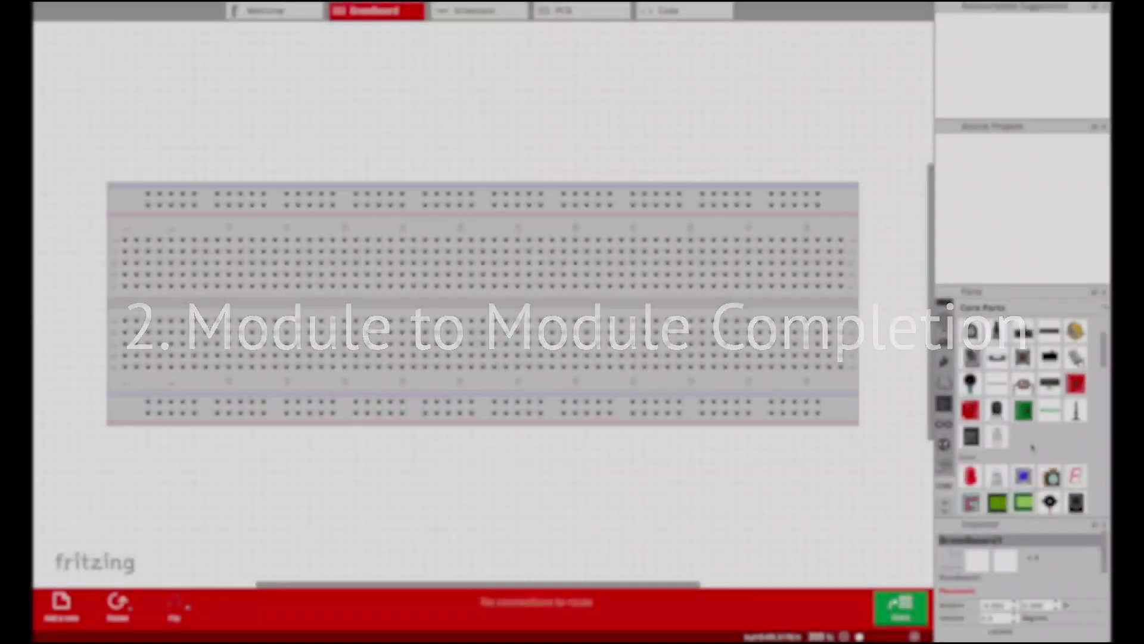
- Drop a DC motor from Core Parts onto the canvas below the breadboard
scroll(1031, 442, down, 2)
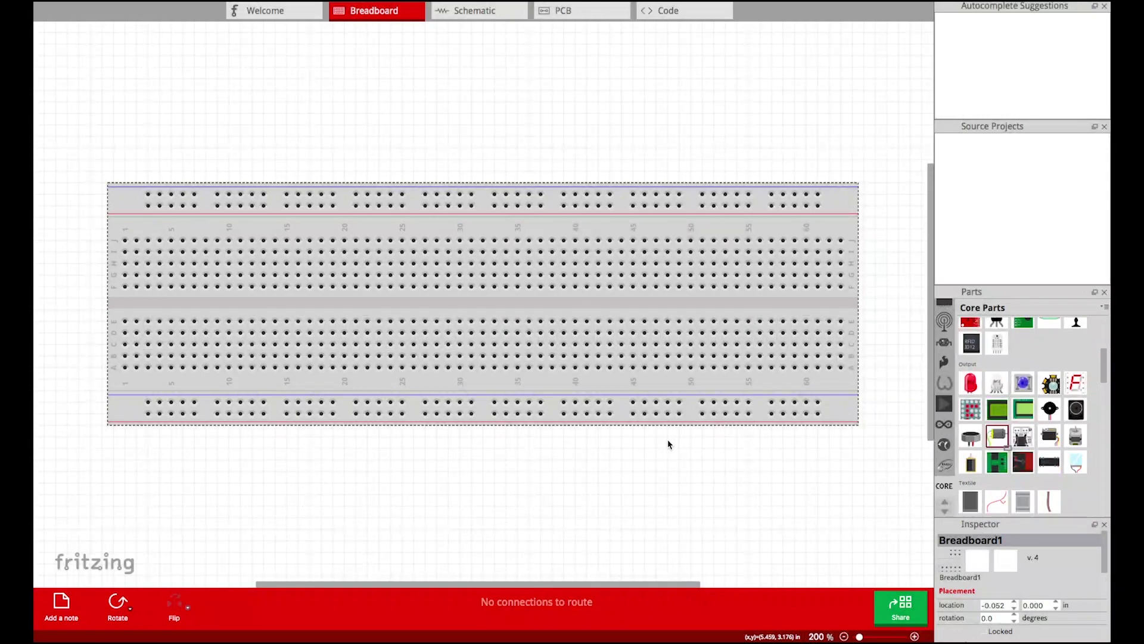
drag(668, 444, 747, 454)
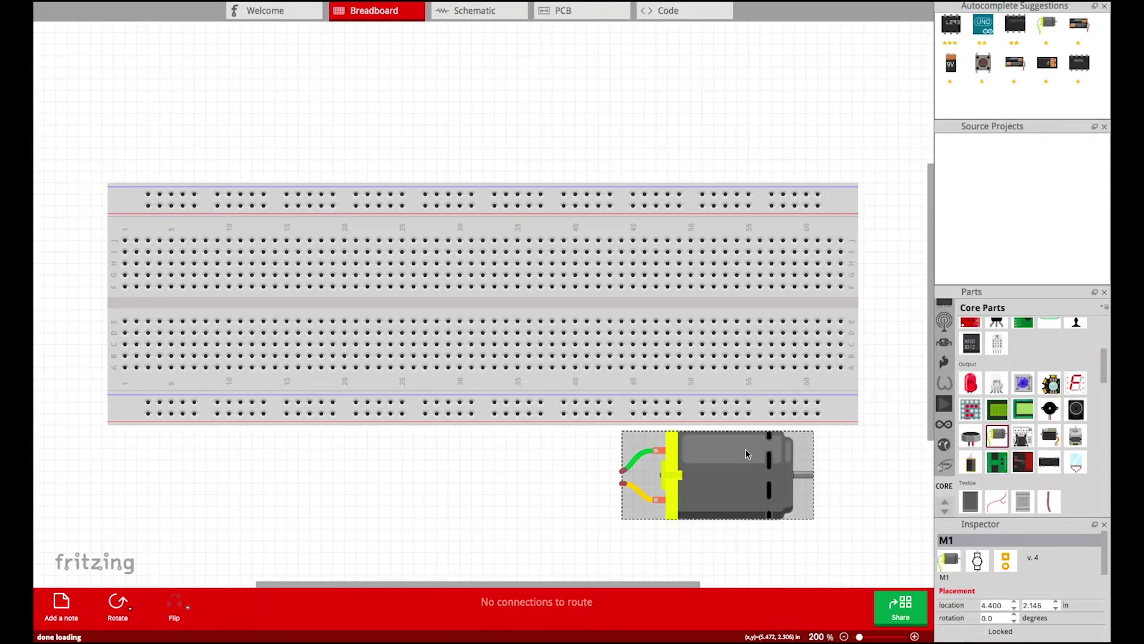
mouse_move(954, 23)
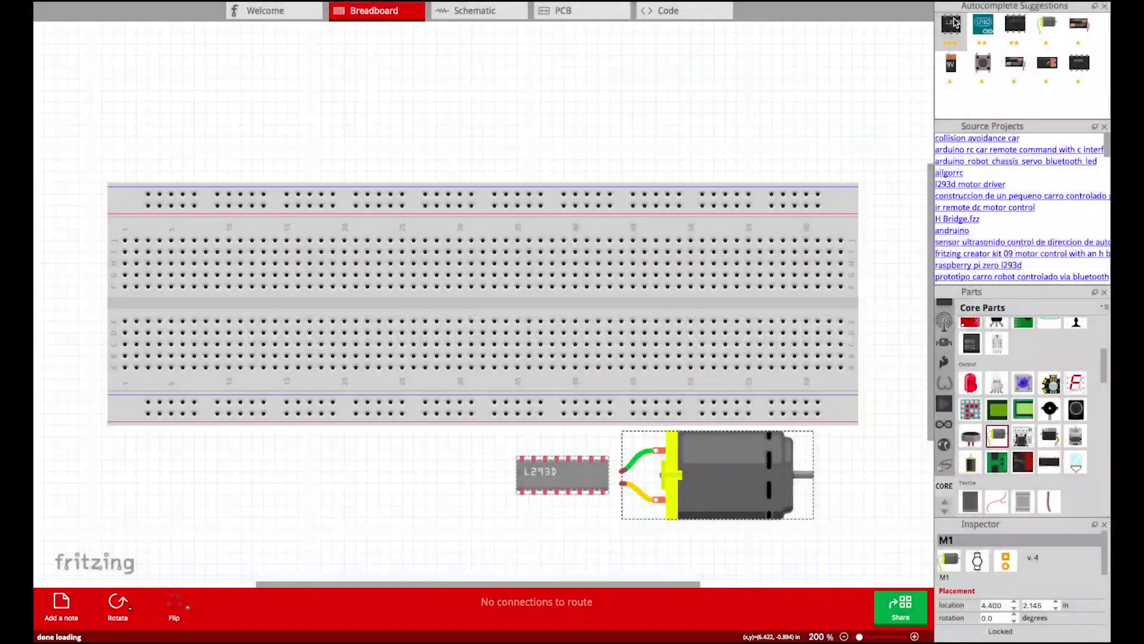
- Seat the L293D at the breadboard centre and wire a second DC motor above it to its column
drag(519, 462, 455, 290)
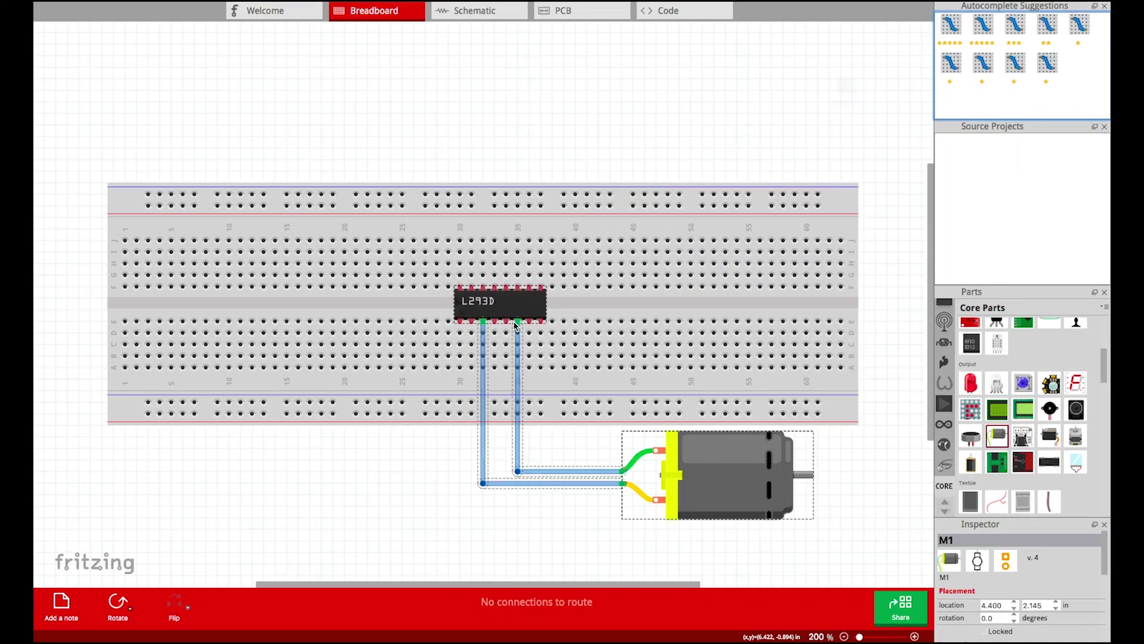
click(515, 308)
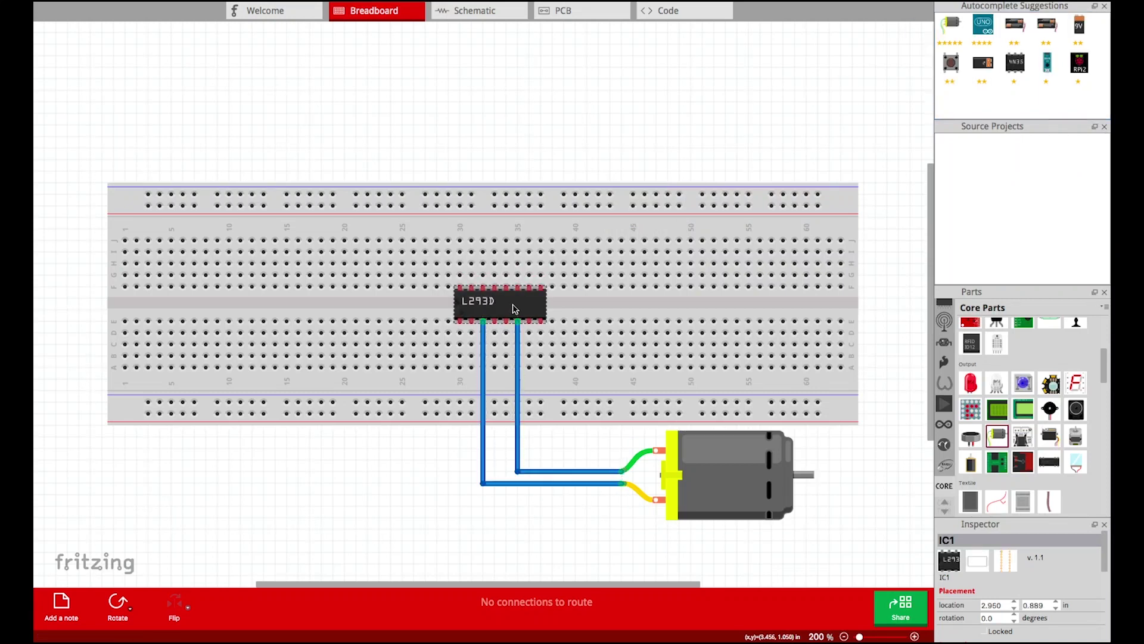
drag(511, 310, 510, 310)
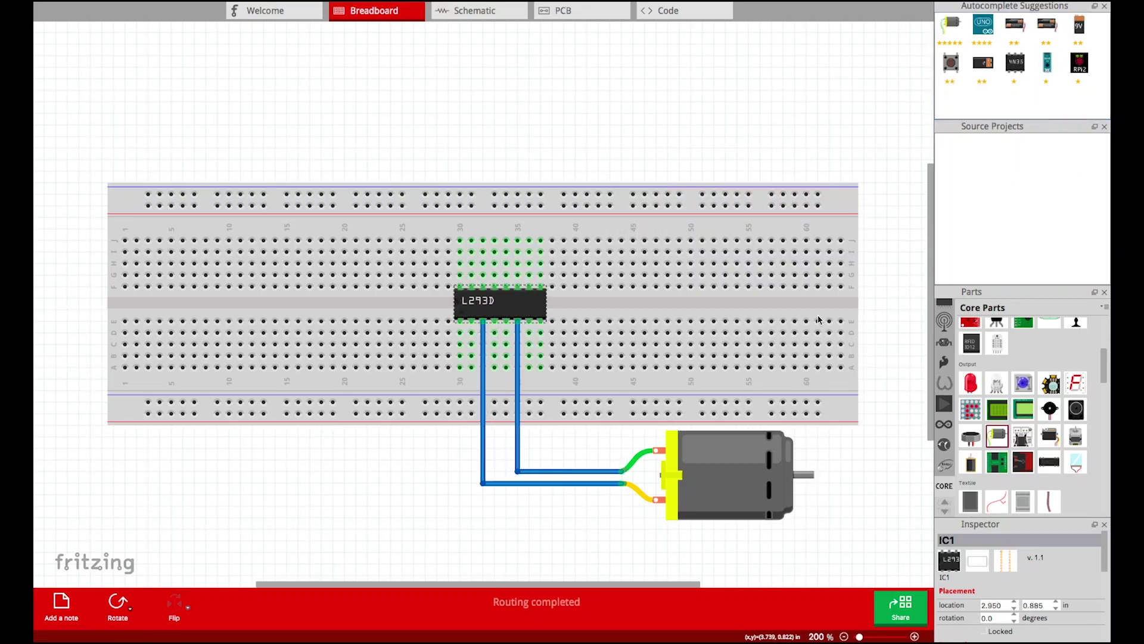
drag(925, 403, 672, 128)
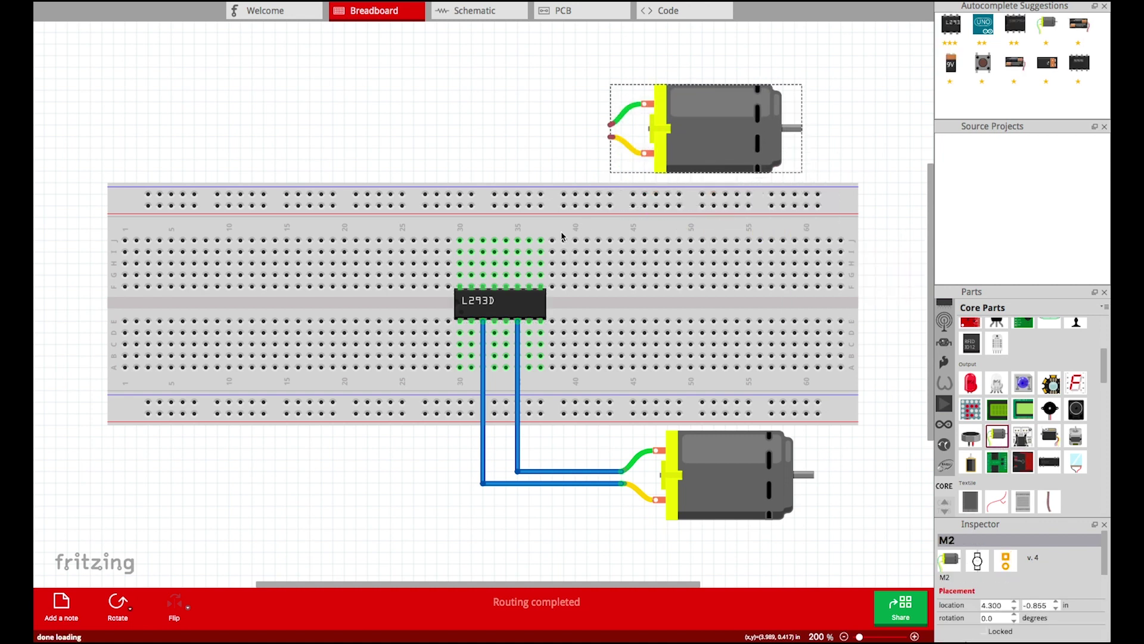
drag(520, 242, 611, 138)
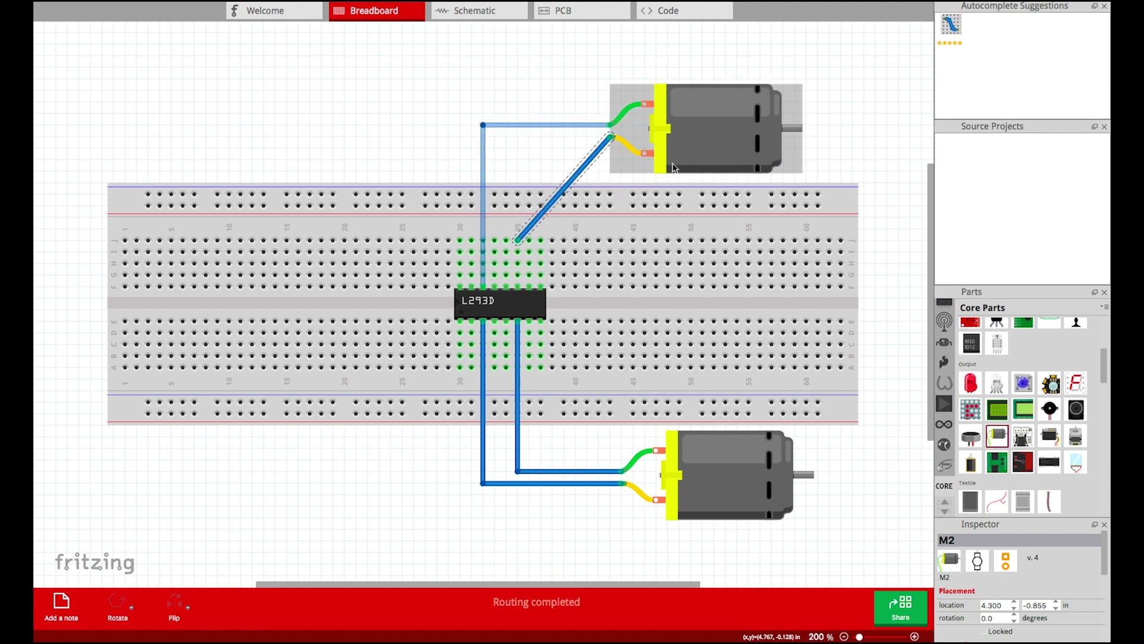
click(675, 167)
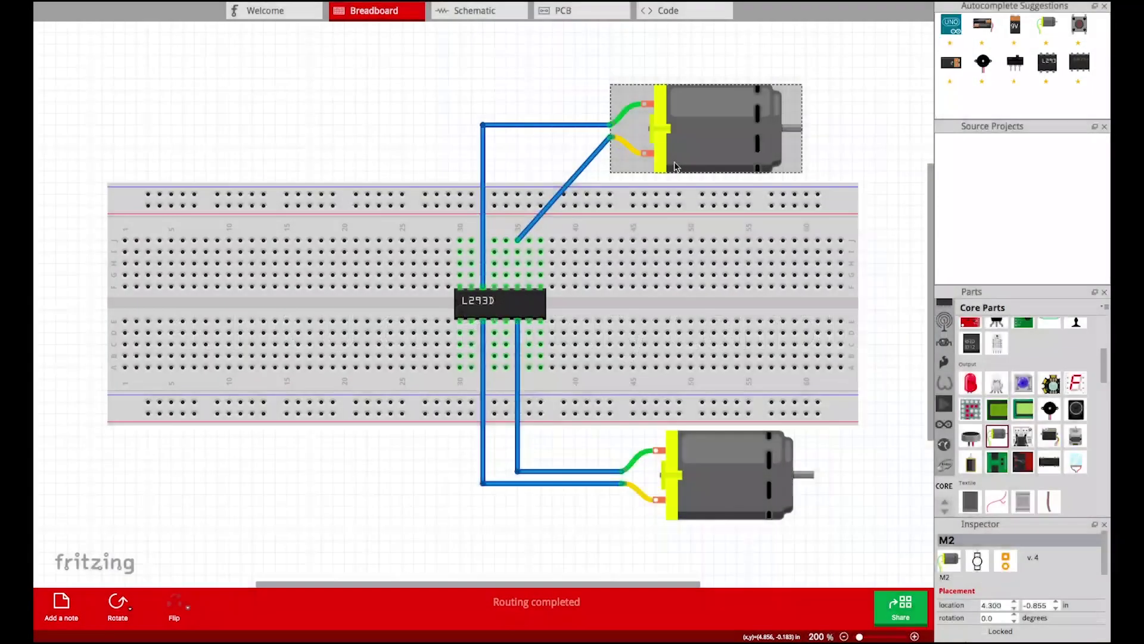
- Add the suggested Arduino Uno with chip wiring, plus a 9V battery wired to the rail
click(532, 306)
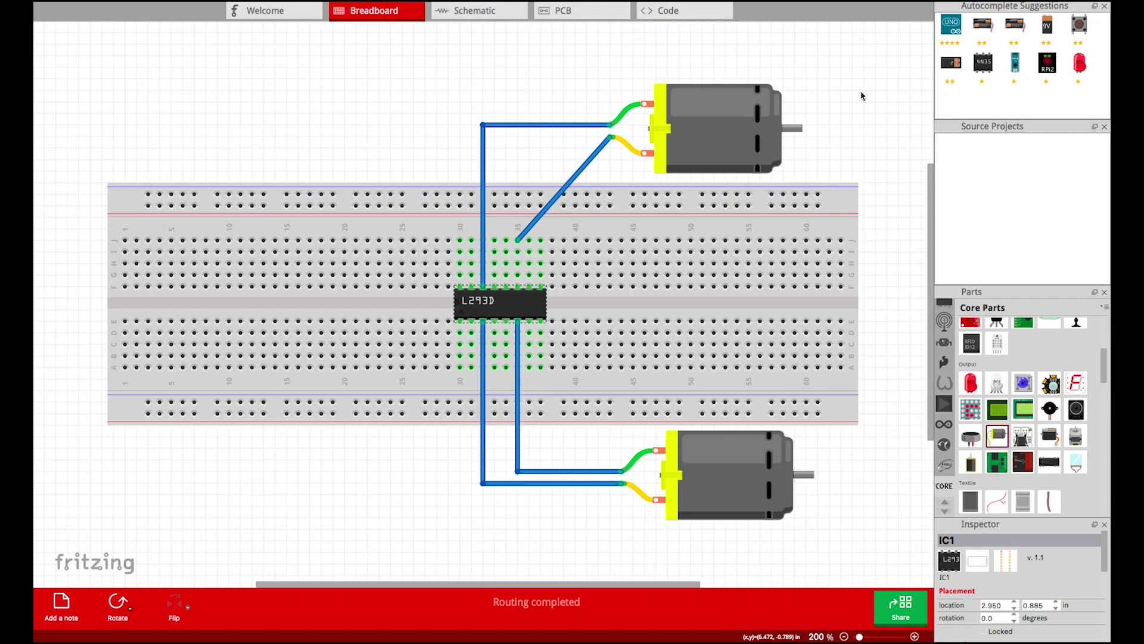
click(954, 26)
click(951, 27)
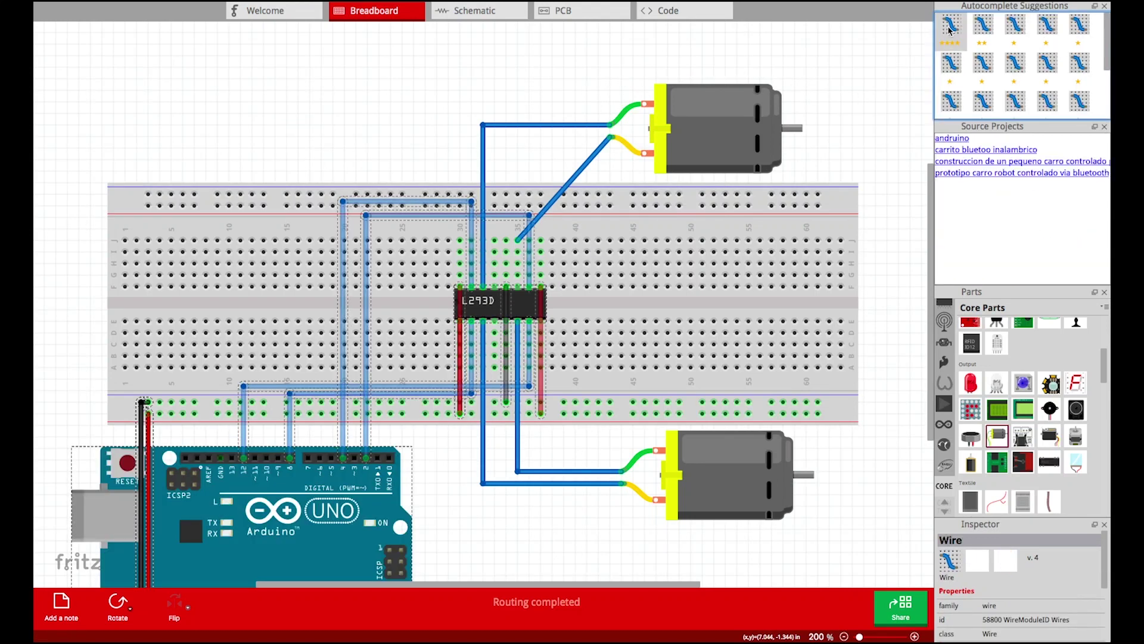
click(950, 28)
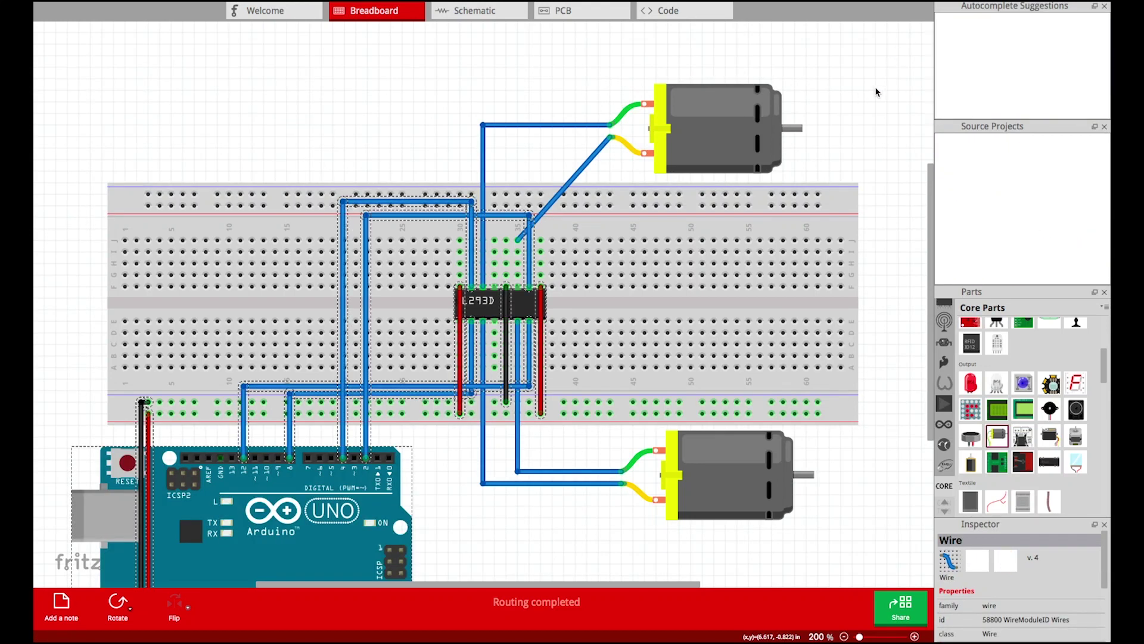
click(519, 304)
click(950, 27)
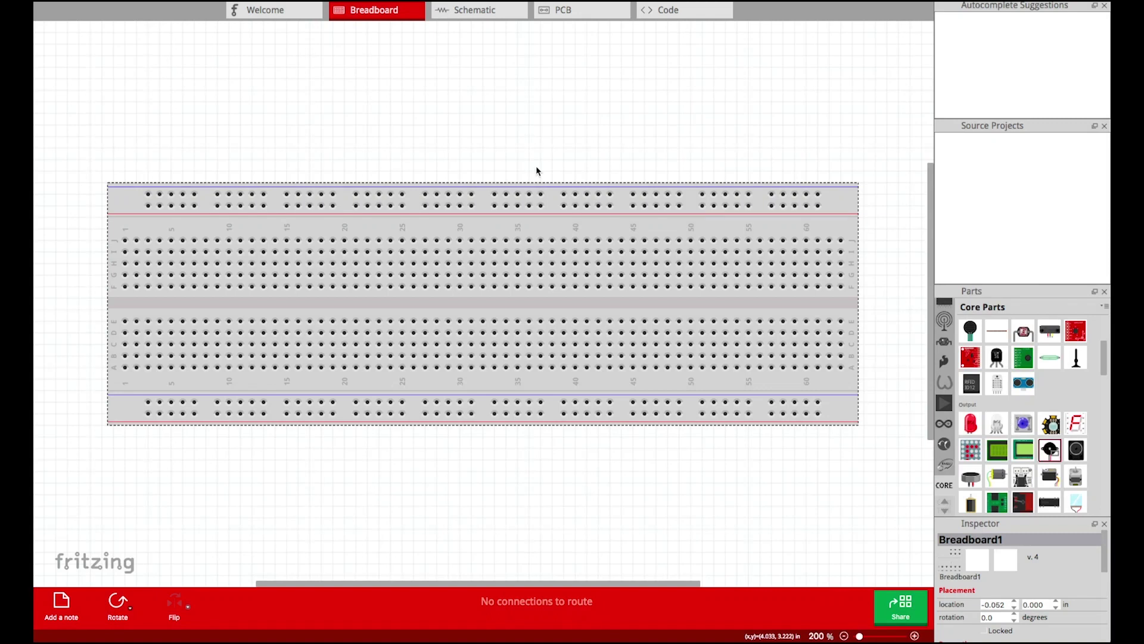
- Drop a piezo speaker onto the breadboard with its leads in the top rows
drag(537, 171, 434, 155)
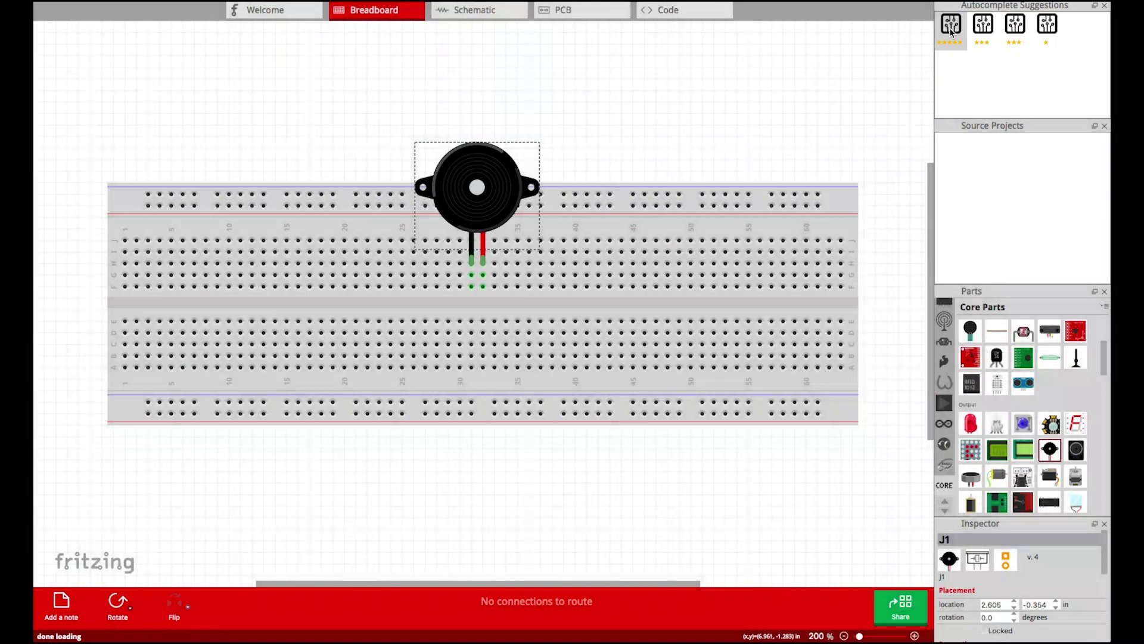
mouse_move(970, 35)
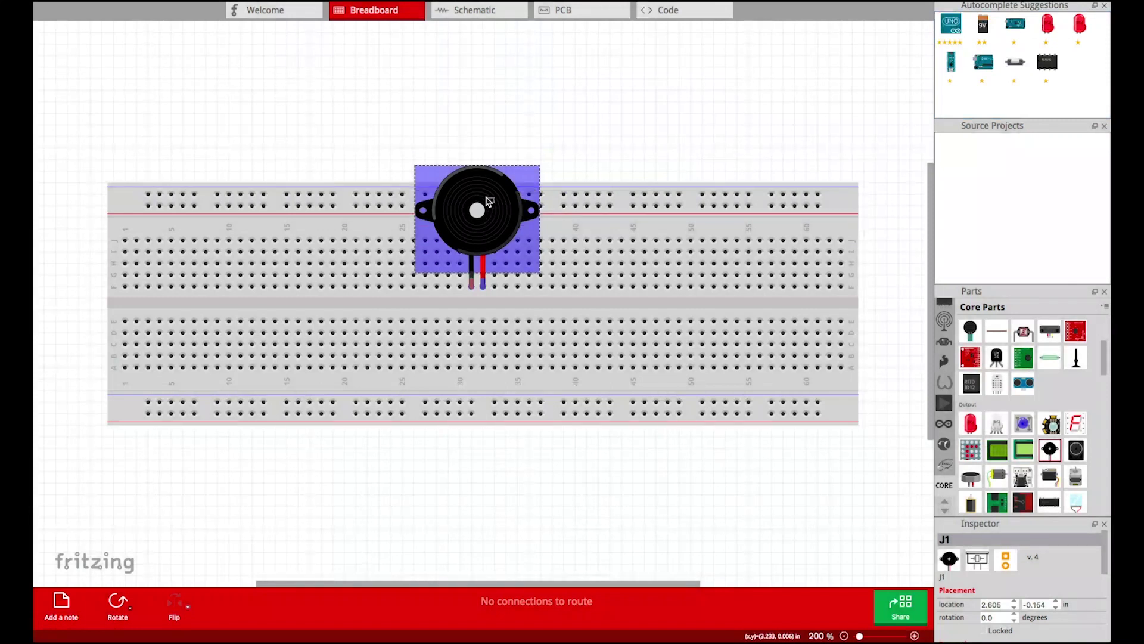
- Move the piezo down one grid step and add the suggested Arduino Uno wired to the bottom rail
drag(488, 198, 488, 210)
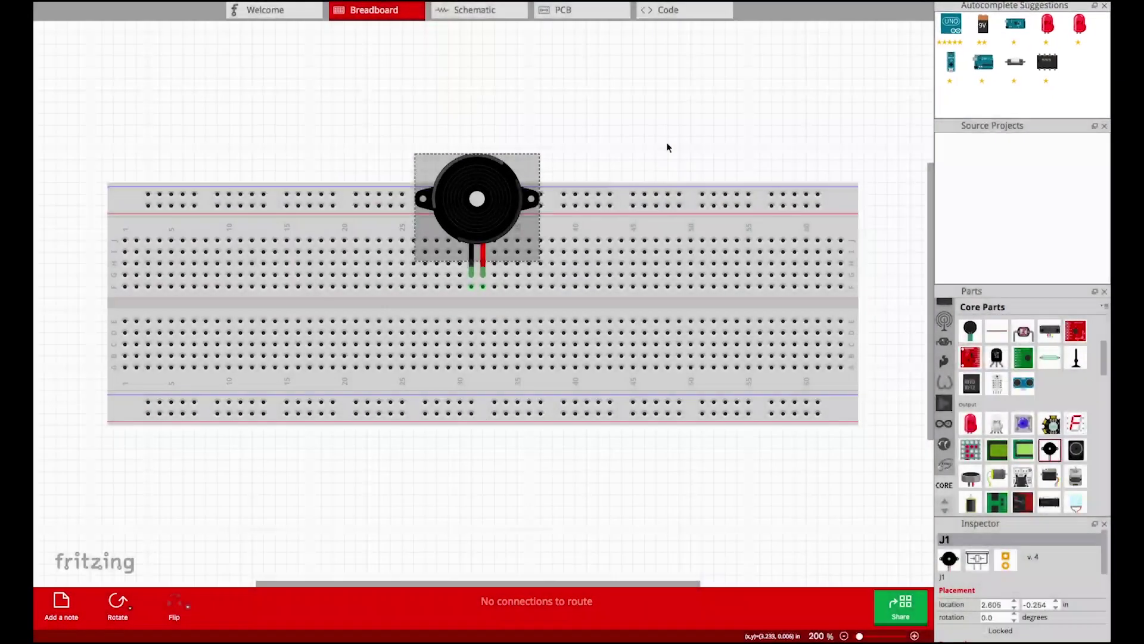
click(944, 23)
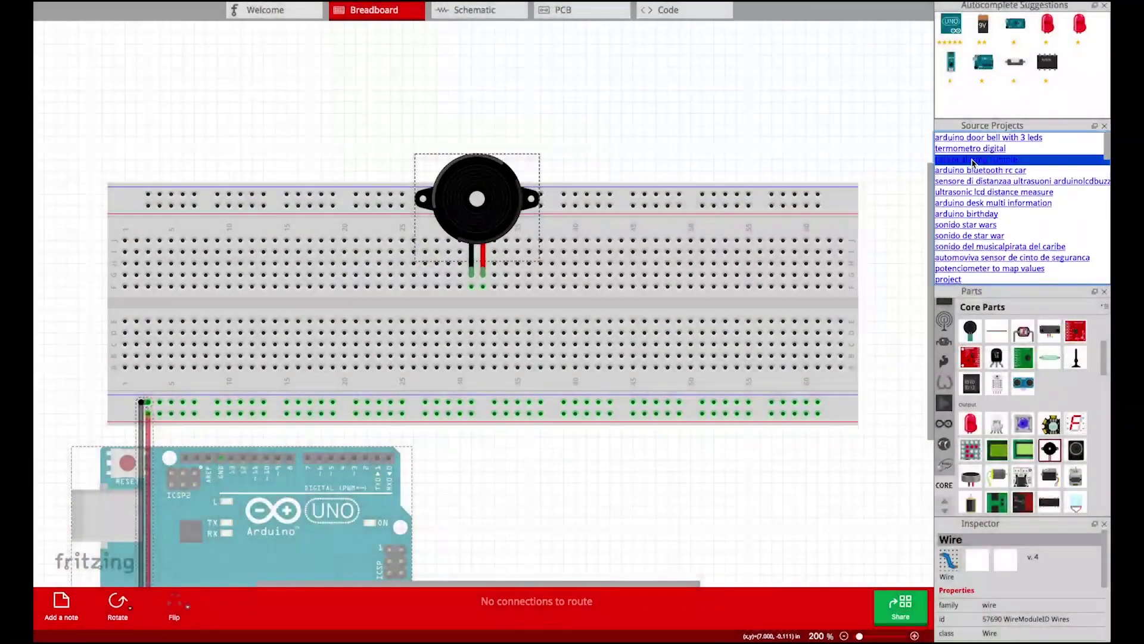
click(972, 160)
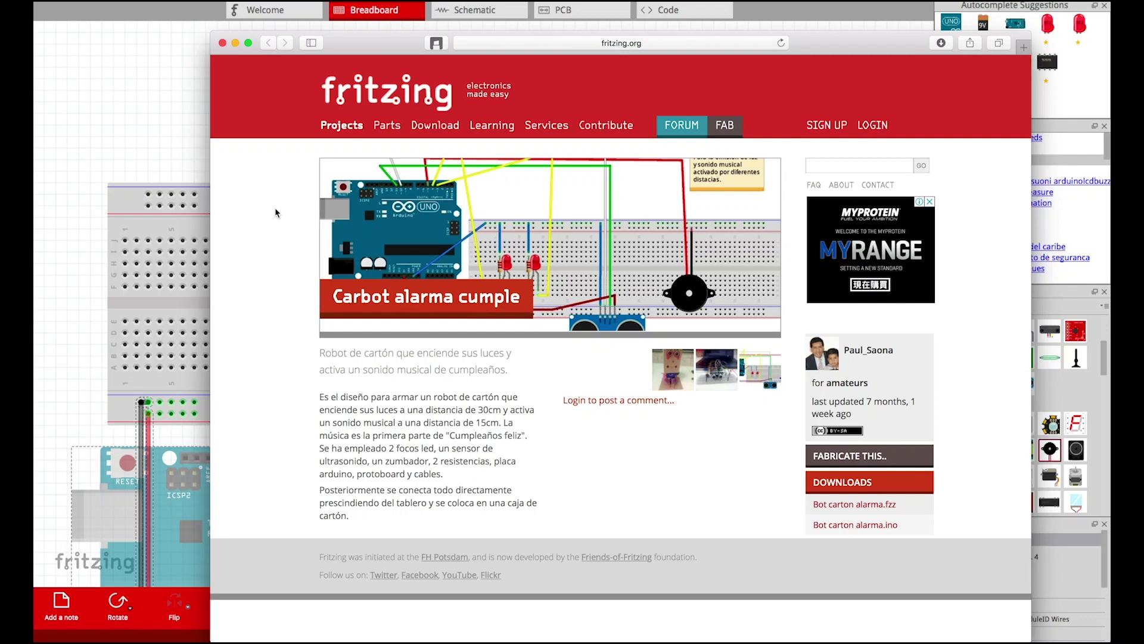
click(223, 44)
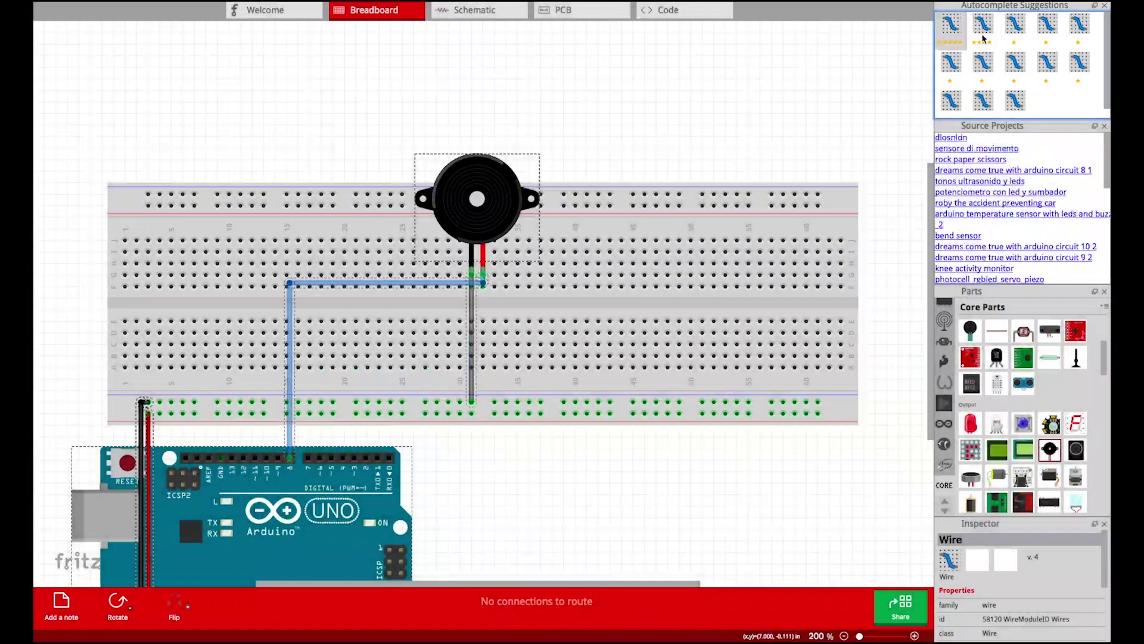
- Accept the top suggestion wiring the piezo to an Arduino digital pin and ground
click(952, 27)
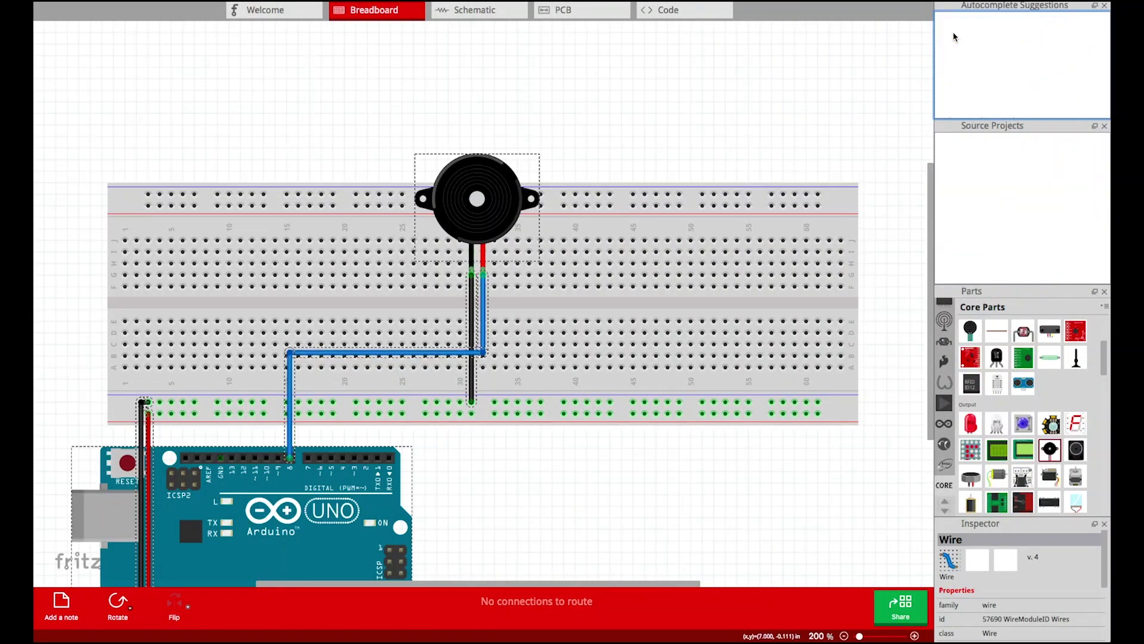
- Place a red LED with its suggested 220Ω resistor and Arduino wiring, then an HC-SR04 sensor
drag(970, 423, 210, 198)
click(179, 277)
click(951, 25)
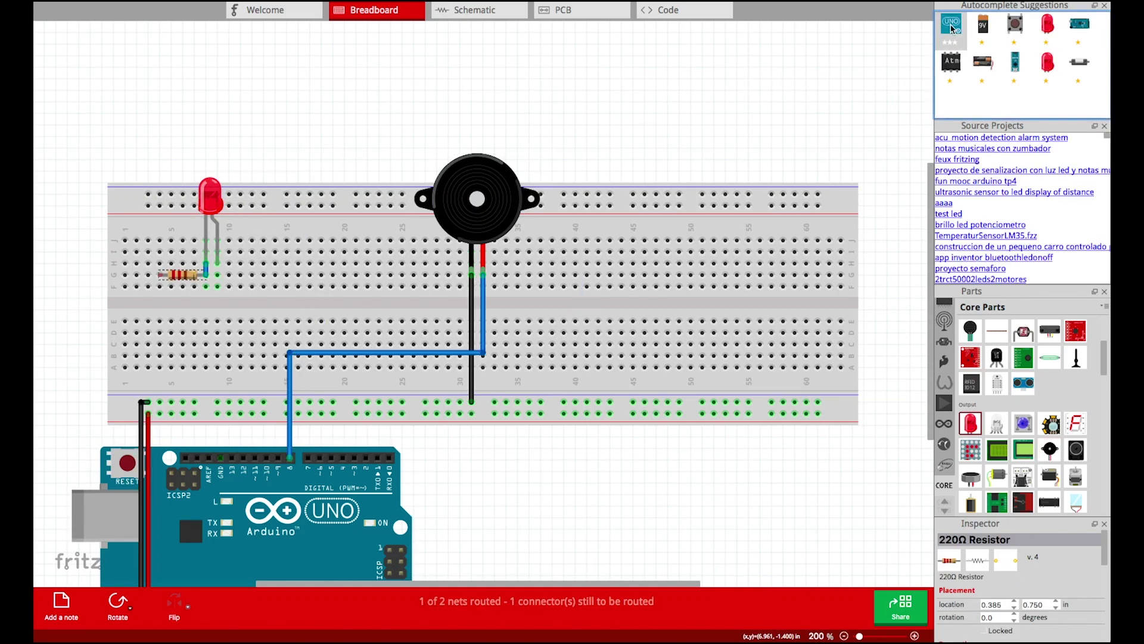
click(945, 29)
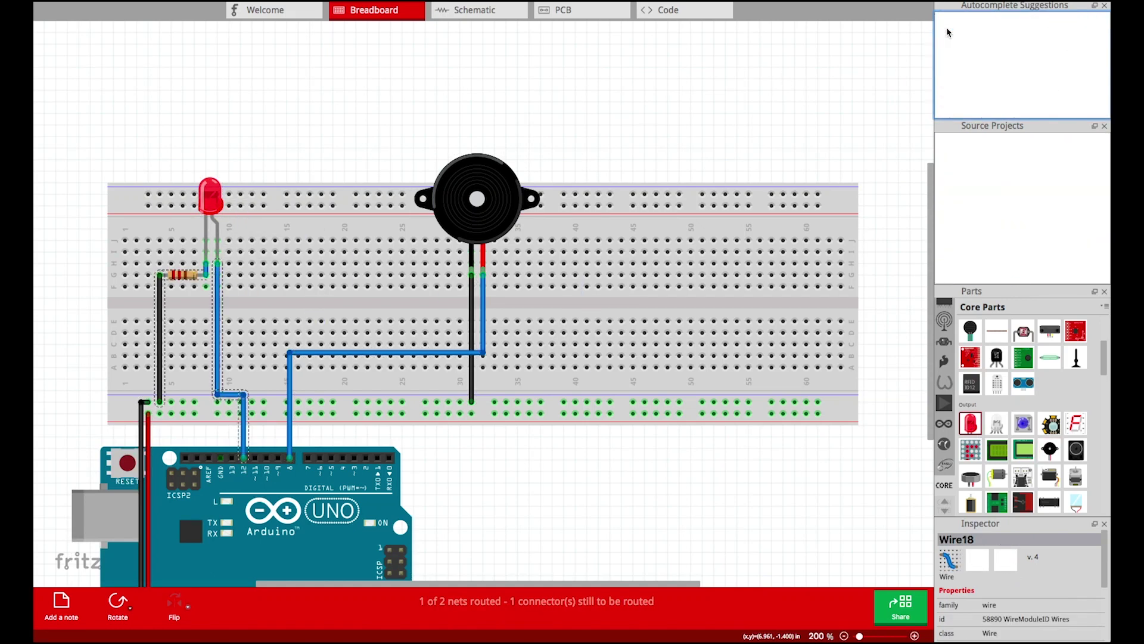
drag(1024, 384, 624, 240)
click(952, 25)
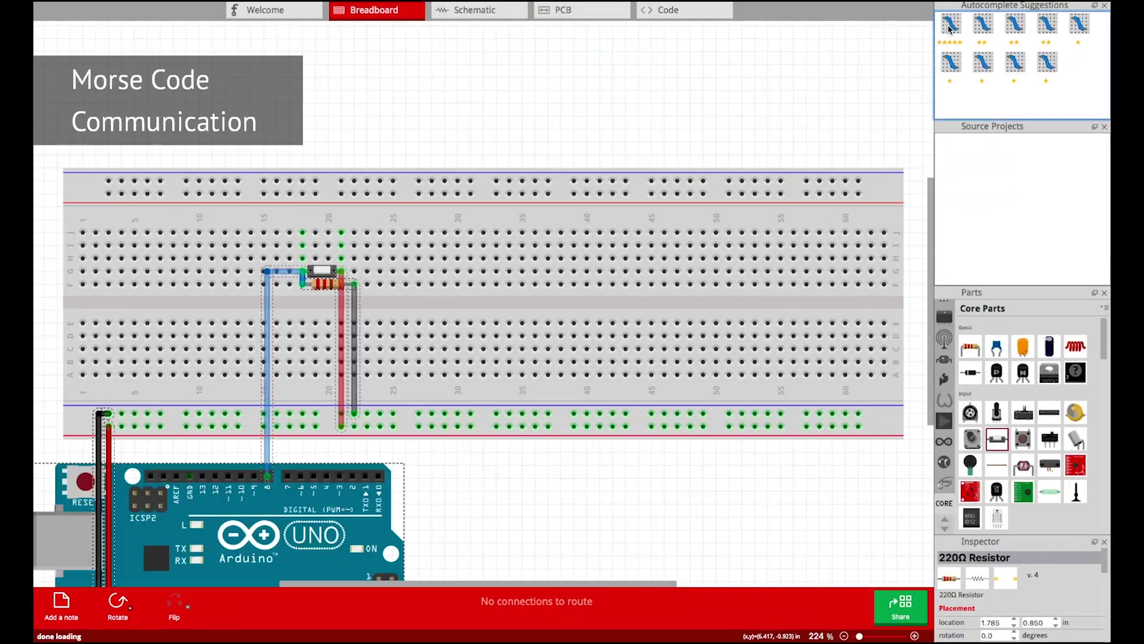
- Place a pushbutton on the Morse Code breadboard
drag(997, 439, 409, 247)
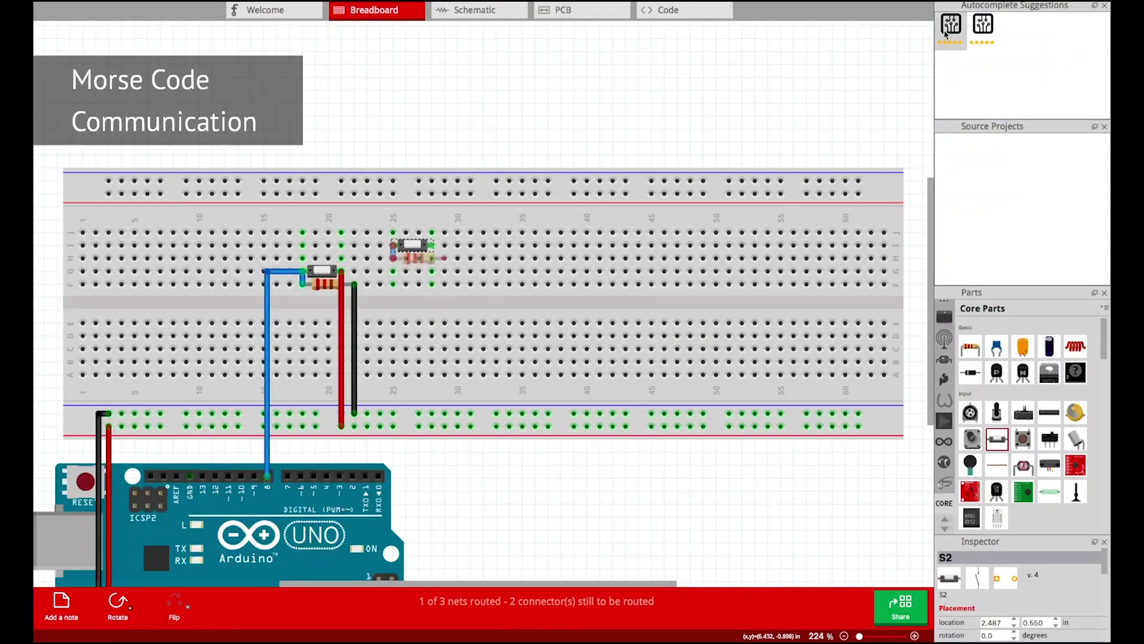